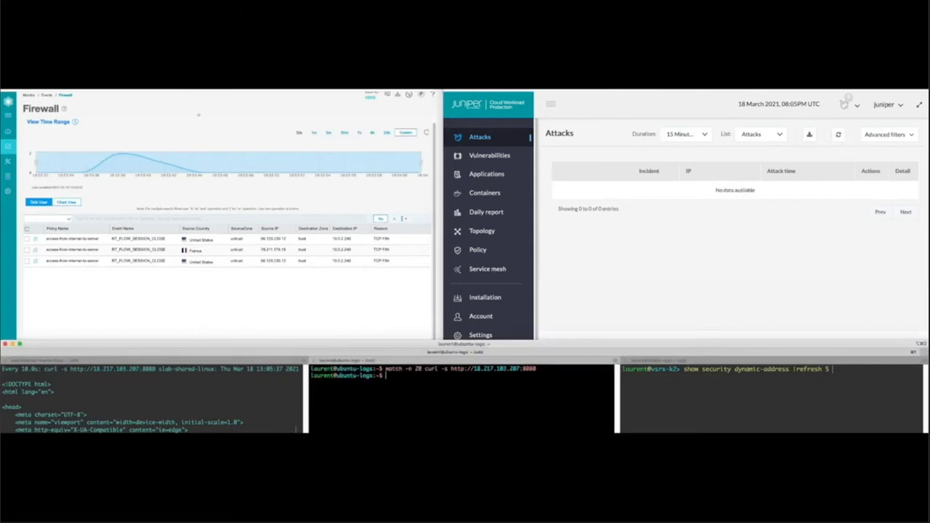
# Launch the attacks.sh script against the target server and reload the J-Web firewall event log.
pyautogui.press('Return')
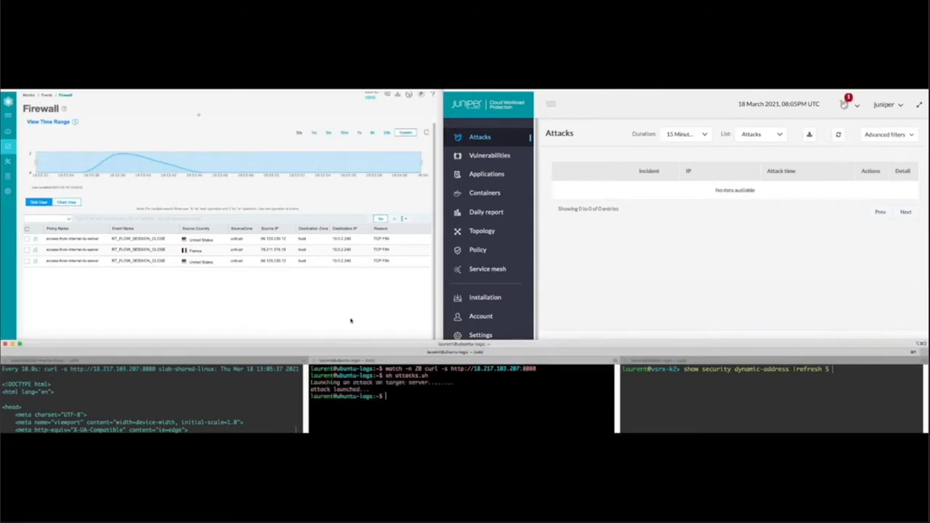
pyautogui.click(339, 319)
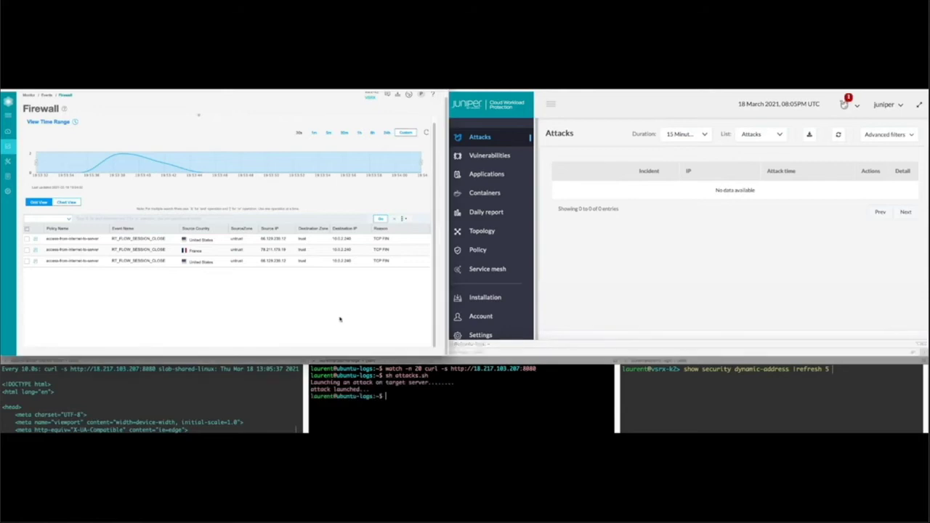
pyautogui.click(427, 132)
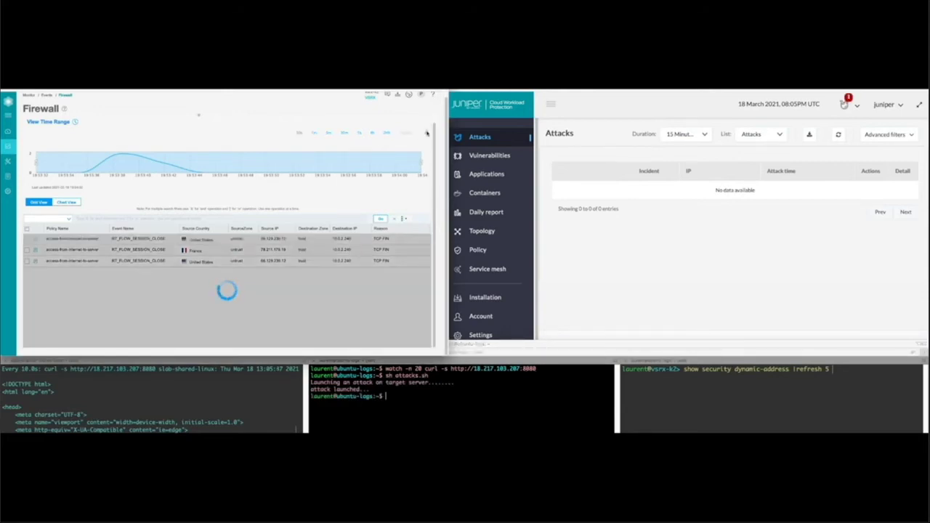
# Set the Attacks list auto-refresh to 15 min and reload it to show the 172.17.0.2 incident.
pyautogui.click(633, 257)
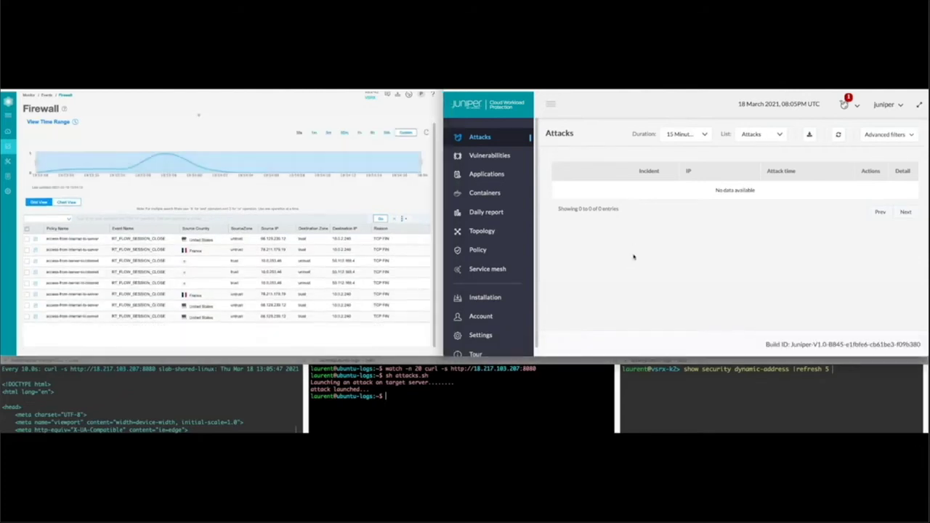
pyautogui.click(857, 107)
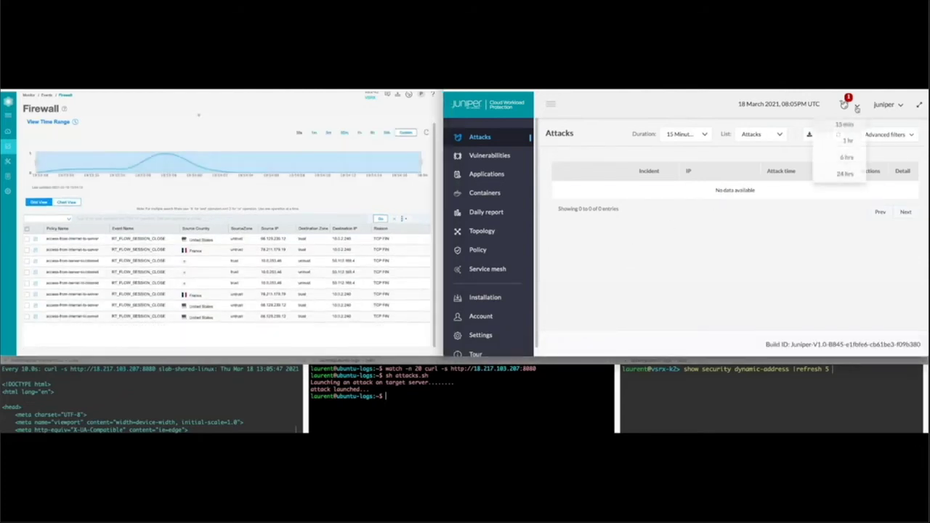
pyautogui.click(849, 126)
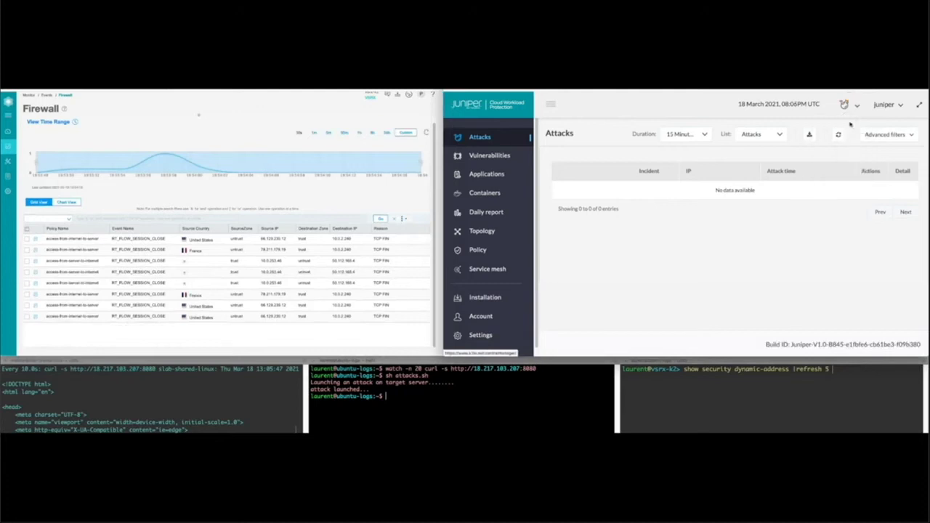
pyautogui.click(841, 135)
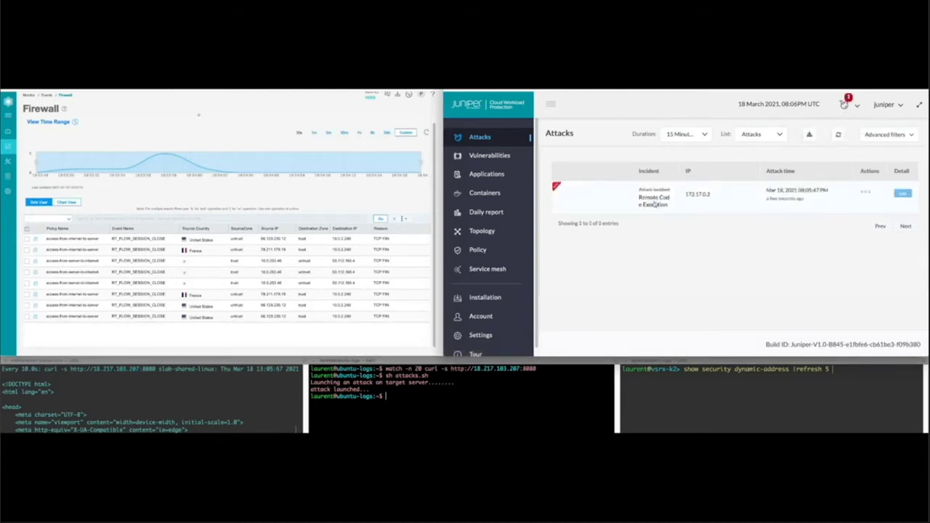
# Open the Remote Code Execution incident's details and review its container identifiers.
pyautogui.click(903, 194)
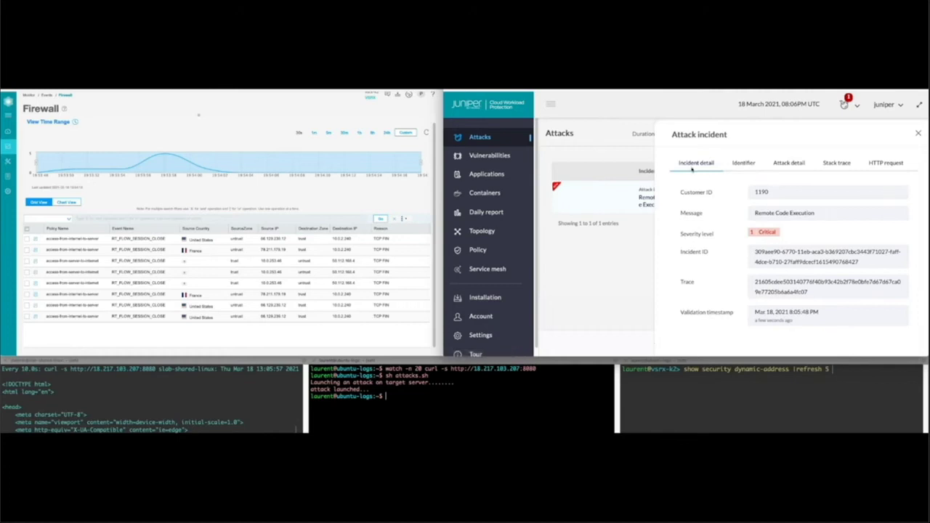
pyautogui.click(749, 165)
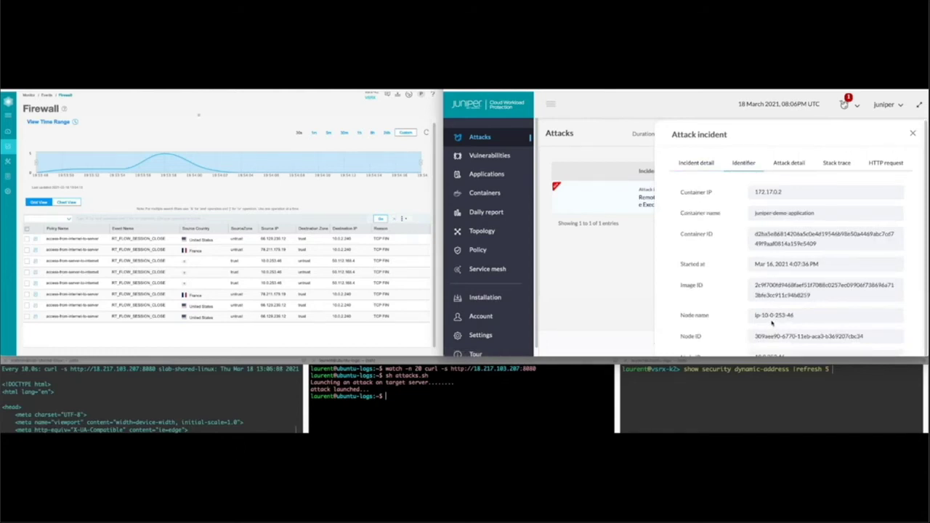
pyautogui.scroll(-1, 776, 247)
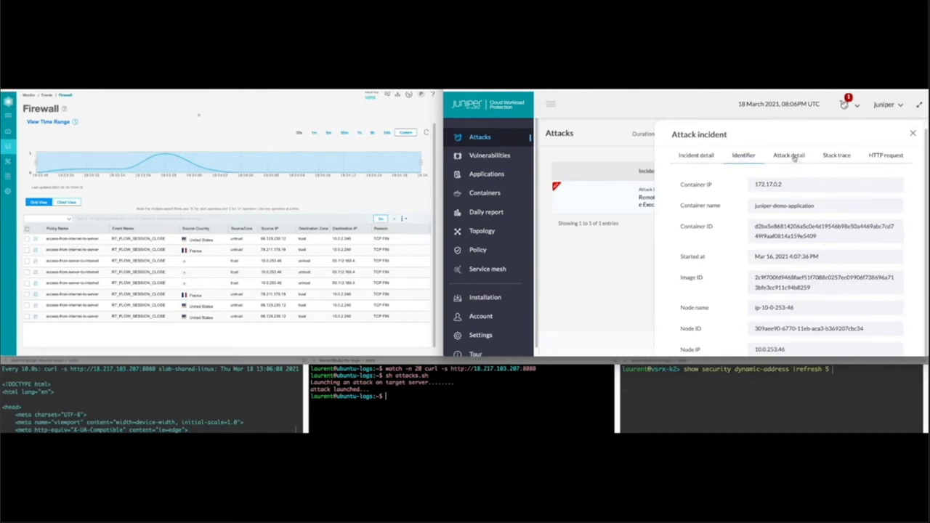
# Review the attack detail and Java stack trace, then select attacker address 78.211.179.19 in the HTTP request.
pyautogui.click(793, 157)
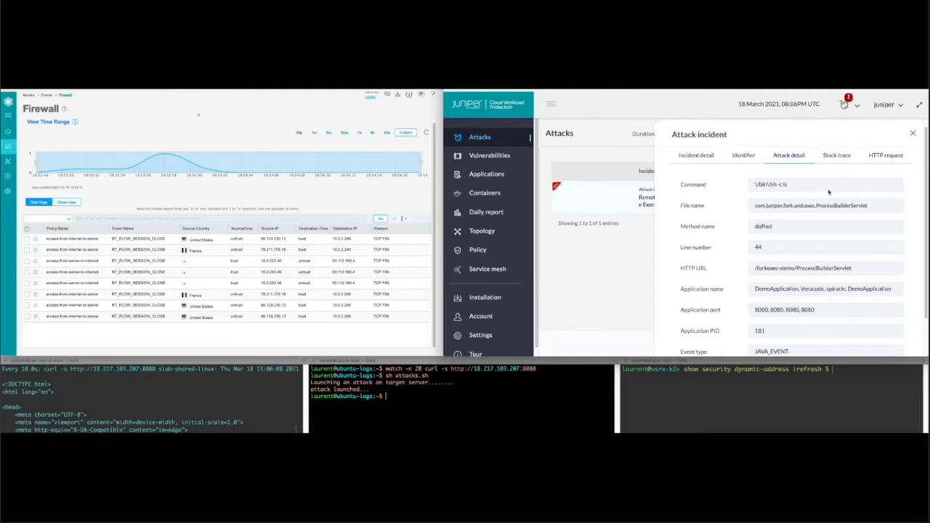
pyautogui.click(845, 158)
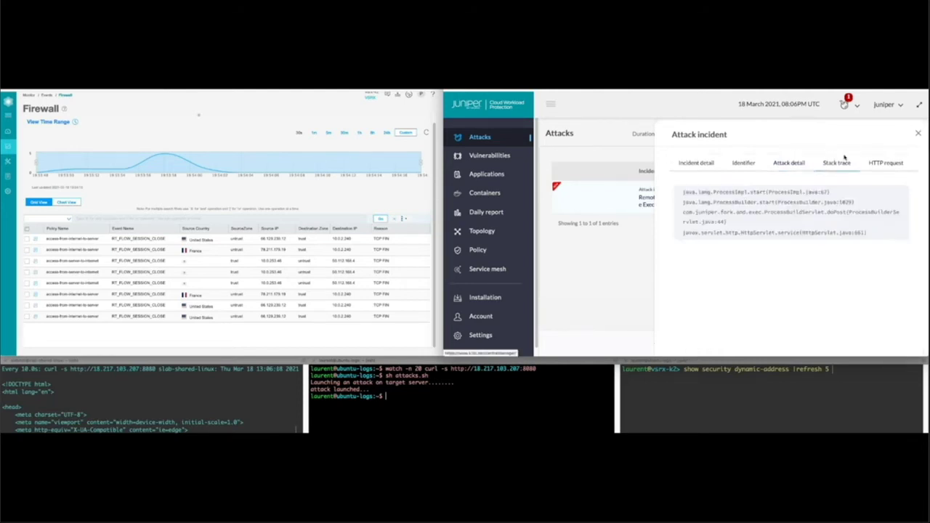
pyautogui.click(895, 167)
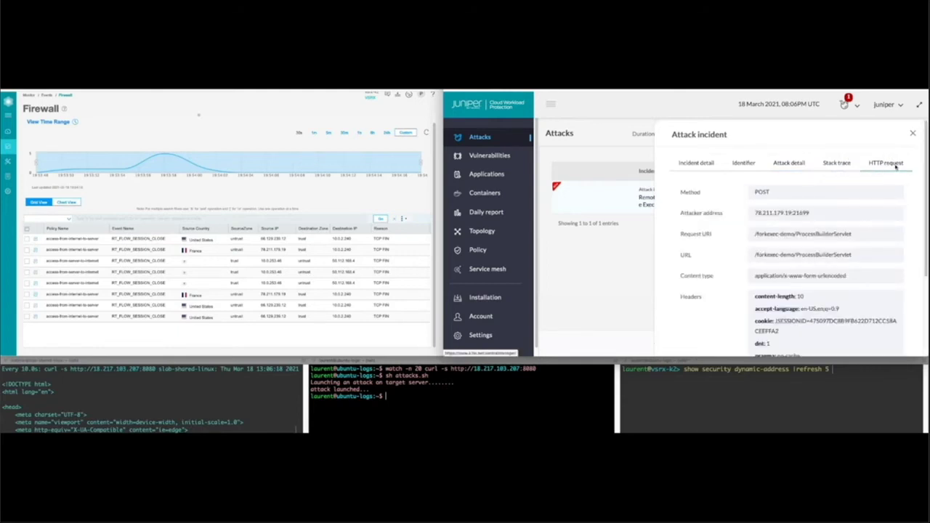
pyautogui.moveTo(754, 213); pyautogui.dragTo(792, 212)
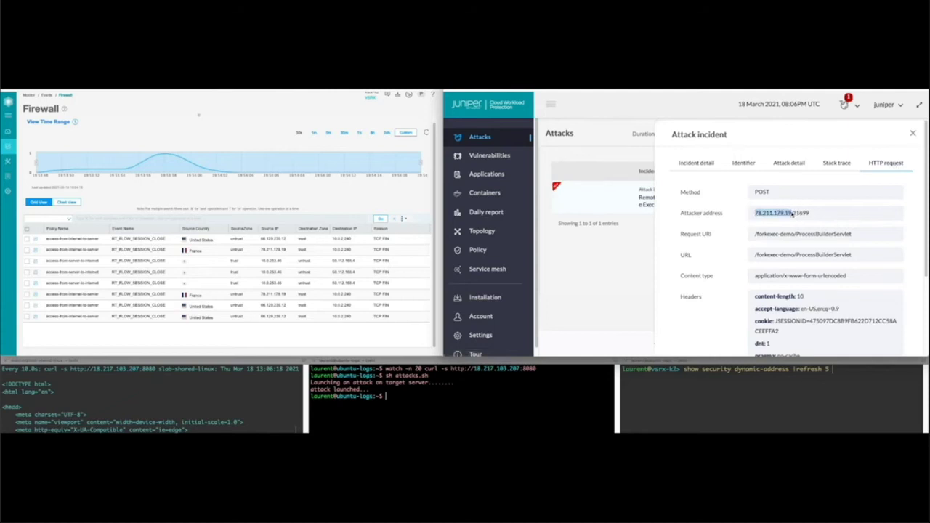
pyautogui.click(822, 389)
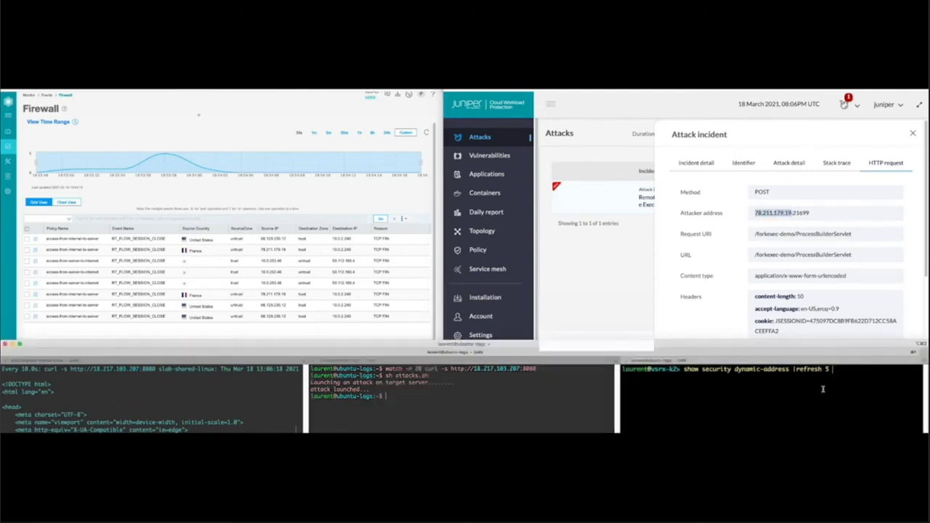
# List the SRX's blacklisted dynamic addresses, showing 78.211.179.19, and close the incident details panel.
pyautogui.press('Return')
pyautogui.click(839, 198)
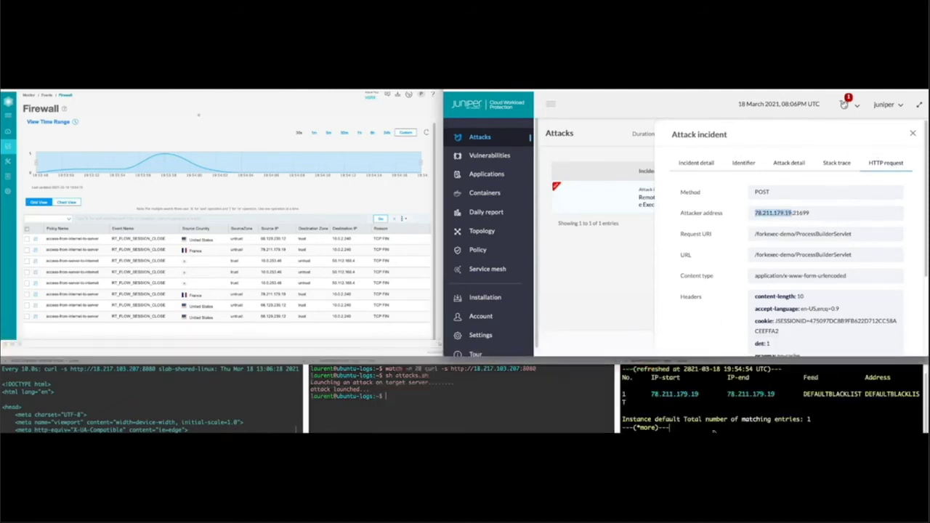
pyautogui.scroll(-3, 819, 254)
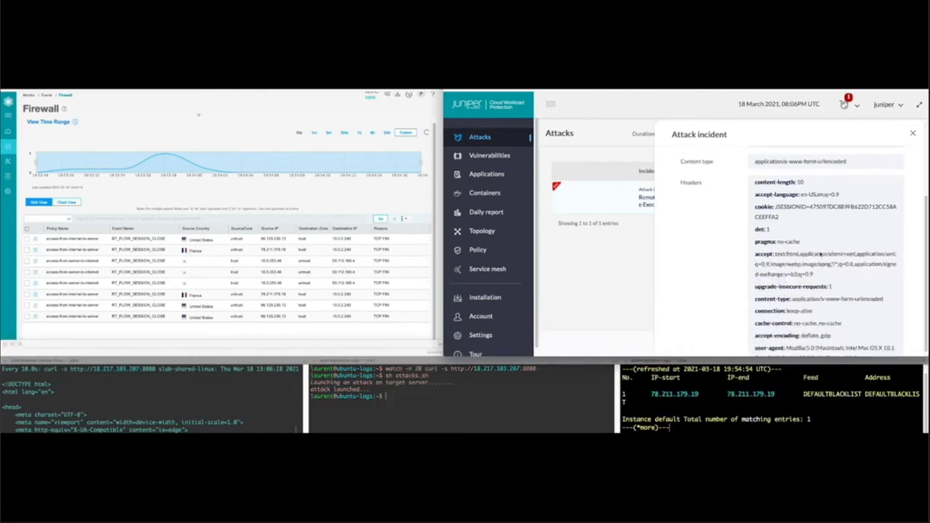
pyautogui.scroll(-1, 815, 270)
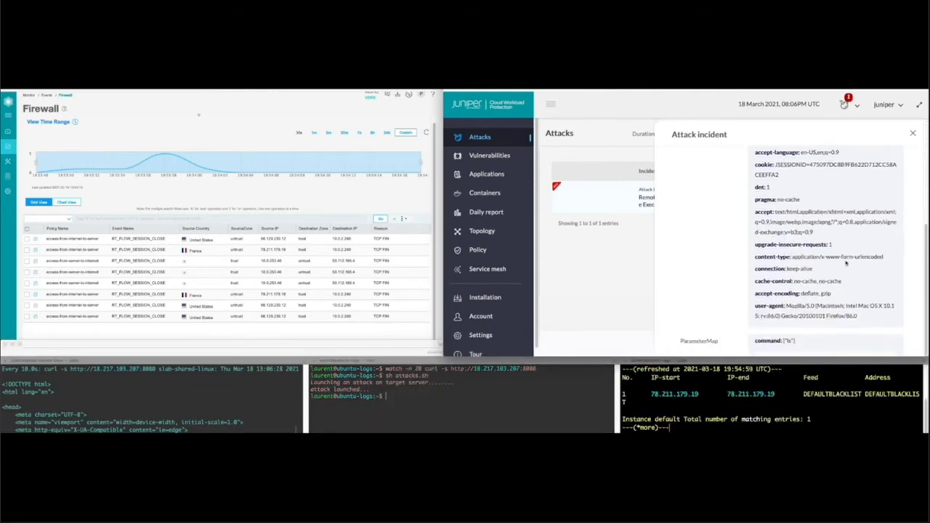
pyautogui.scroll(5, 814, 342)
pyautogui.click(912, 136)
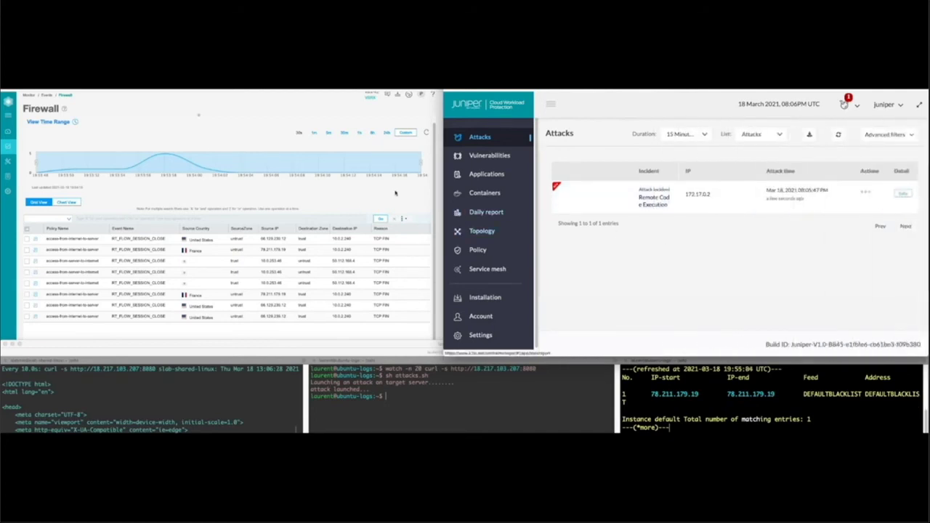
# Reload the firewall event log and rerun the repeating curl requests to 18.217.103.207:8080.
pyautogui.click(395, 189)
pyautogui.click(426, 134)
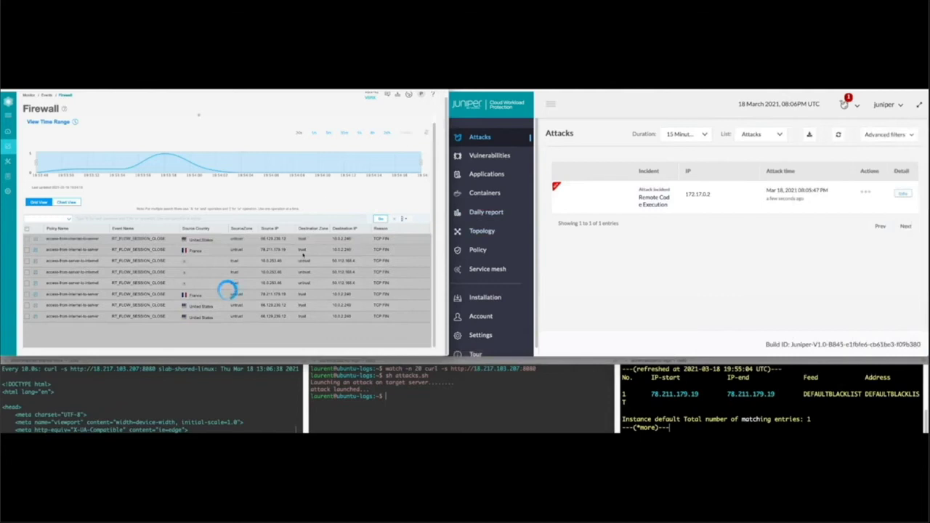
pyautogui.click(394, 407)
pyautogui.press('Up')
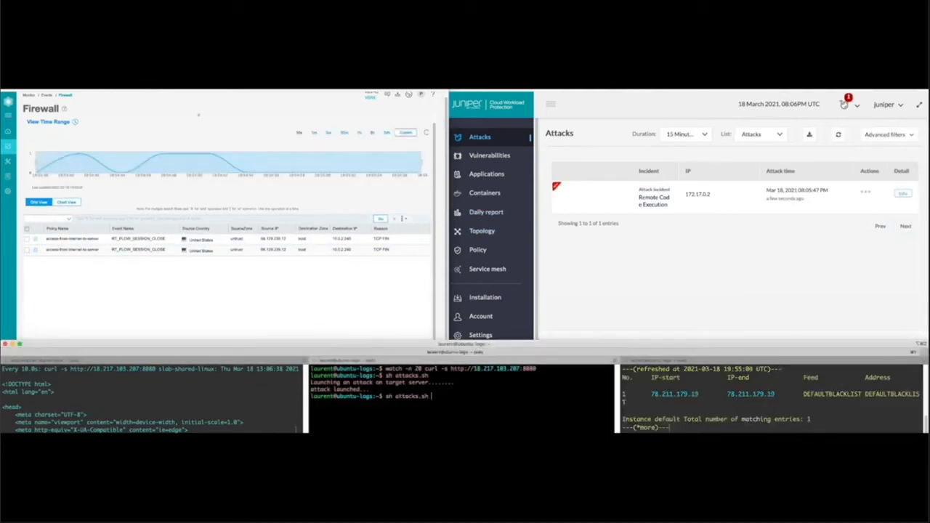
pyautogui.press('Up')
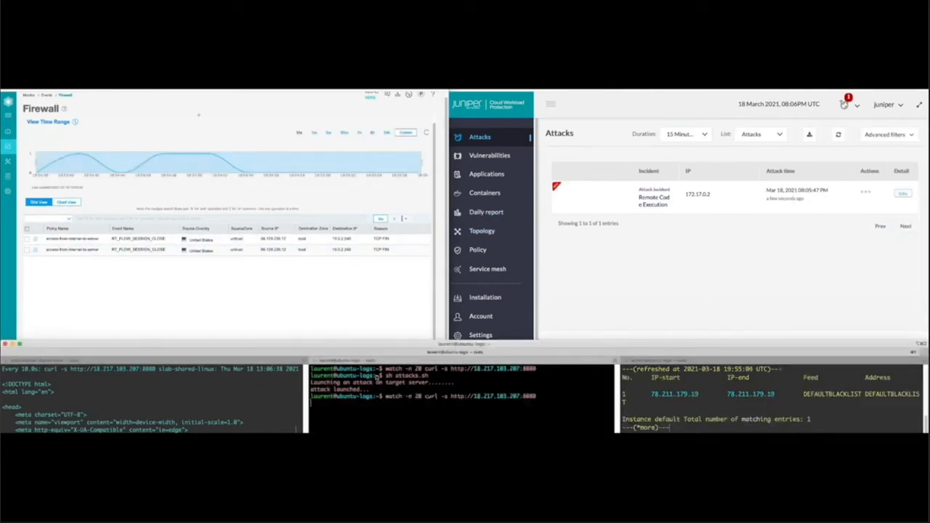
pyautogui.click(353, 305)
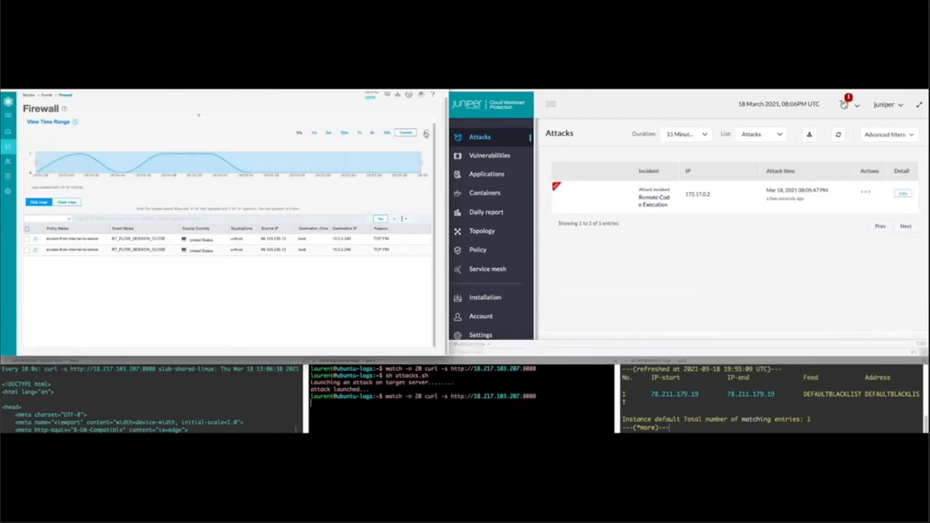
# Reload the J-Web firewall log until Juniper-BlackList RT_FLOW_SESSION_DENY entries from 78.211.179.19 appear.
pyautogui.click(427, 134)
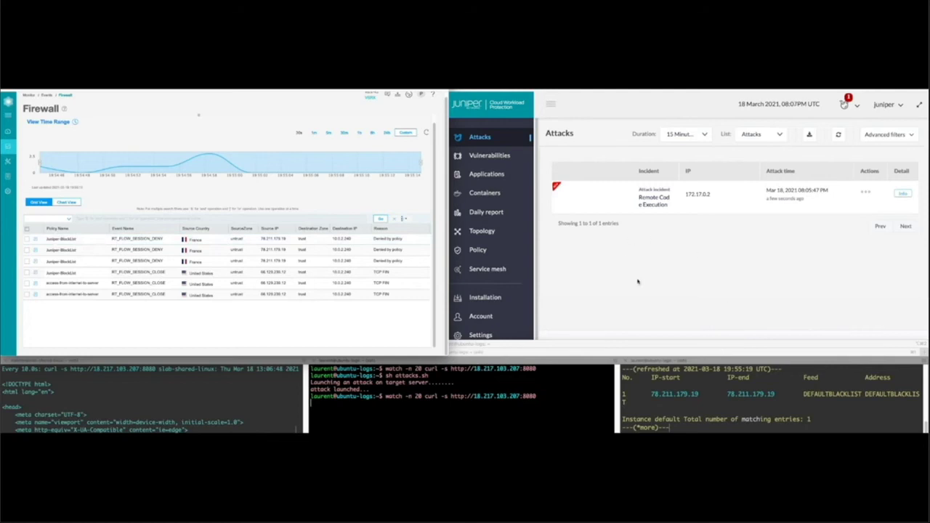
pyautogui.click(426, 133)
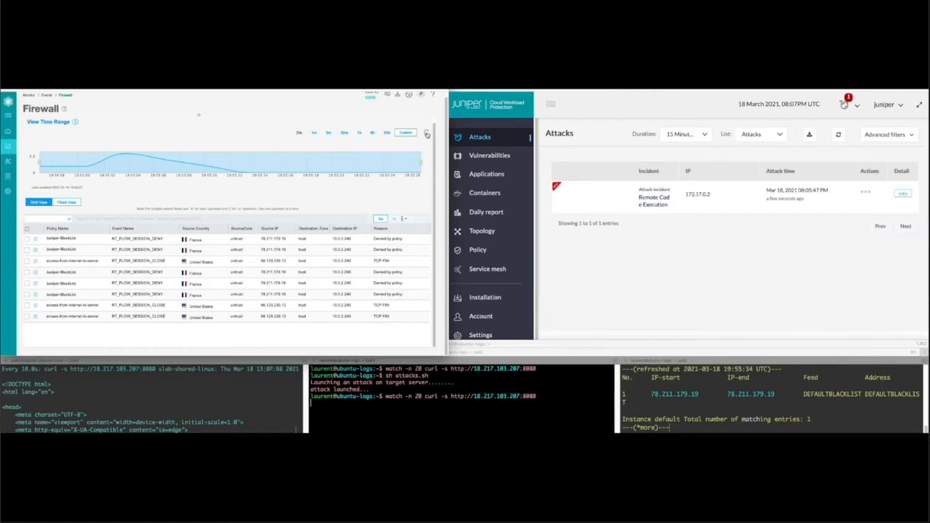
pyautogui.click(428, 133)
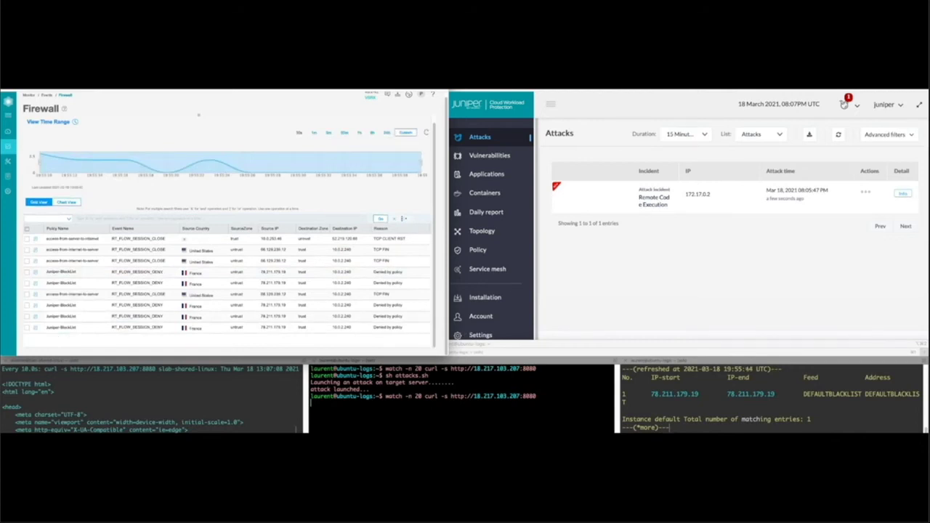
pyautogui.click(493, 156)
# Review the vulnerabilities summary and per-application charts, then list the protected applications.
pyautogui.click(492, 156)
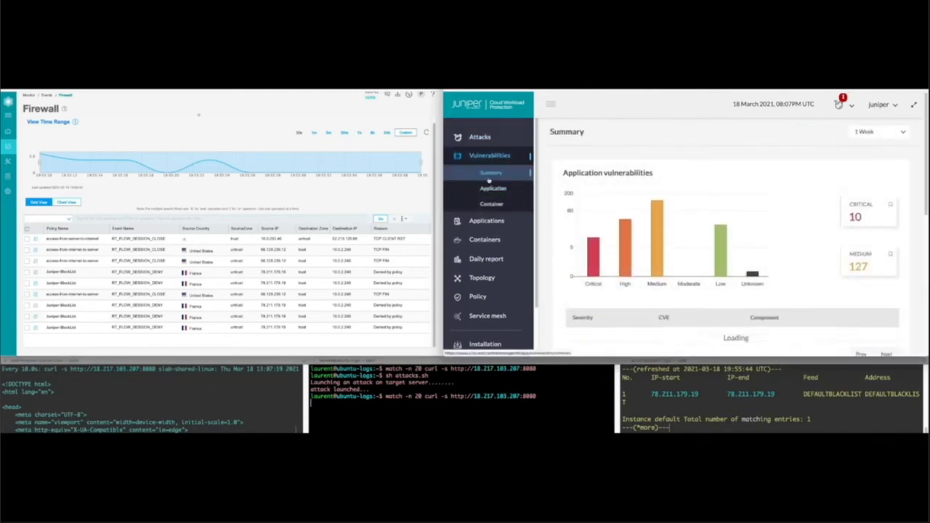
pyautogui.scroll(-1, 764, 251)
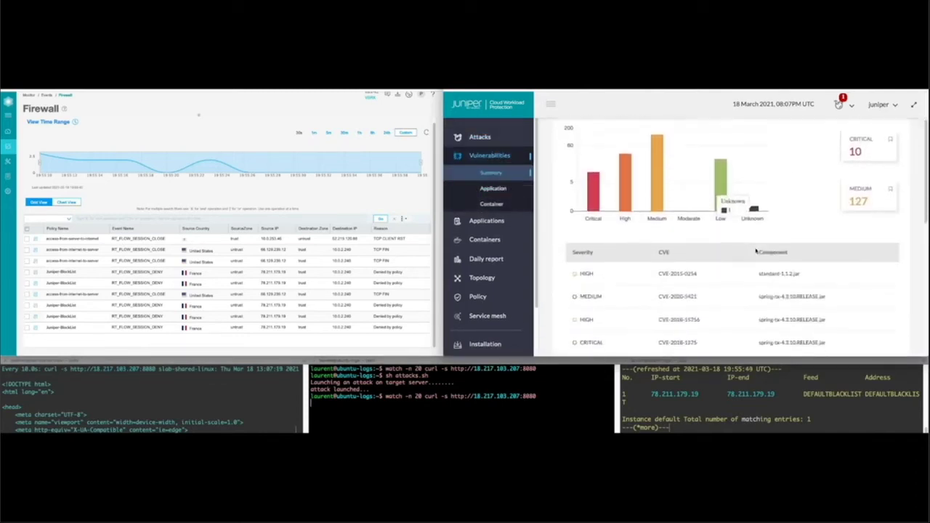
pyautogui.click(493, 189)
pyautogui.click(492, 221)
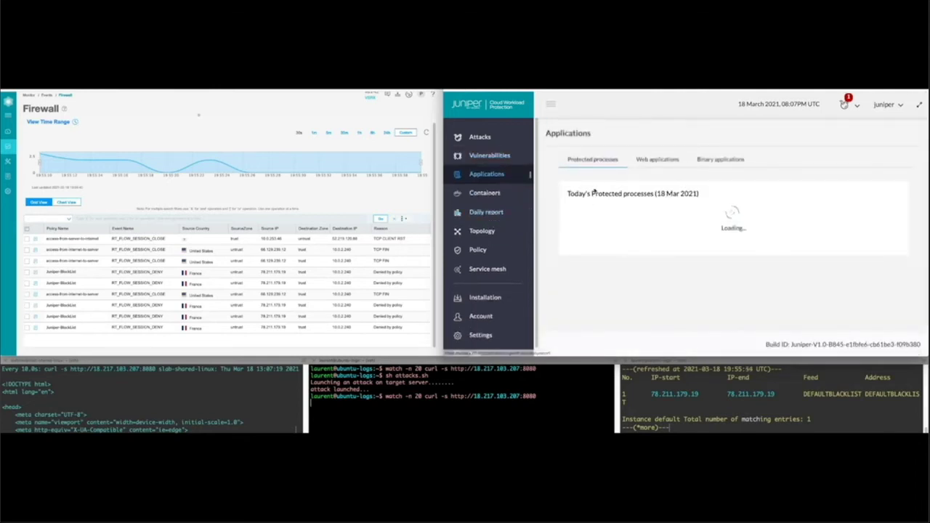
# Inspect the Tomcat process's Veracode vulnerabilities, including CVE-2020-5421 details, then go to Containers.
pyautogui.click(580, 241)
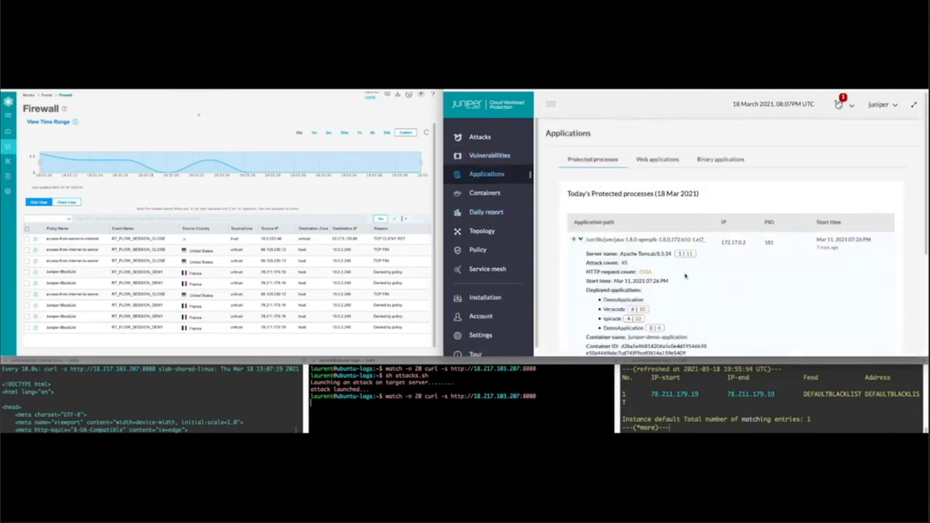
pyautogui.scroll(-1, 687, 277)
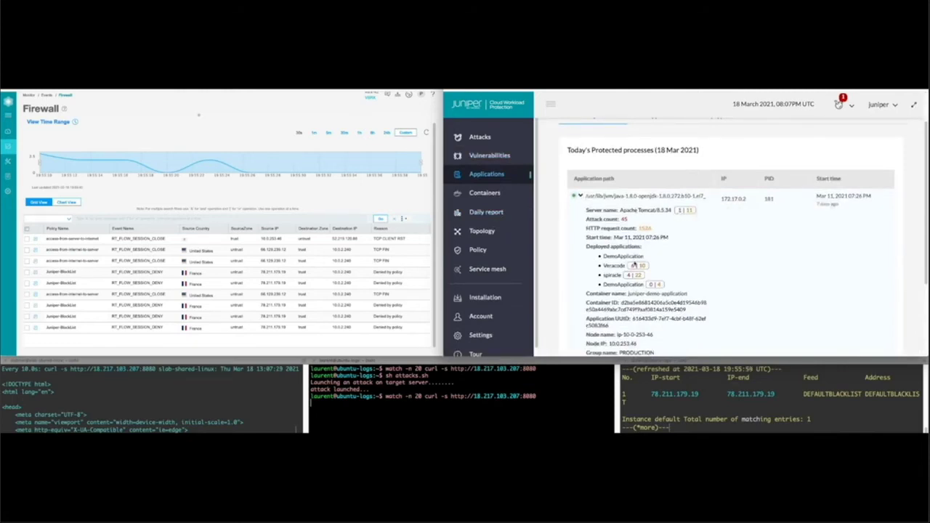
pyautogui.click(634, 267)
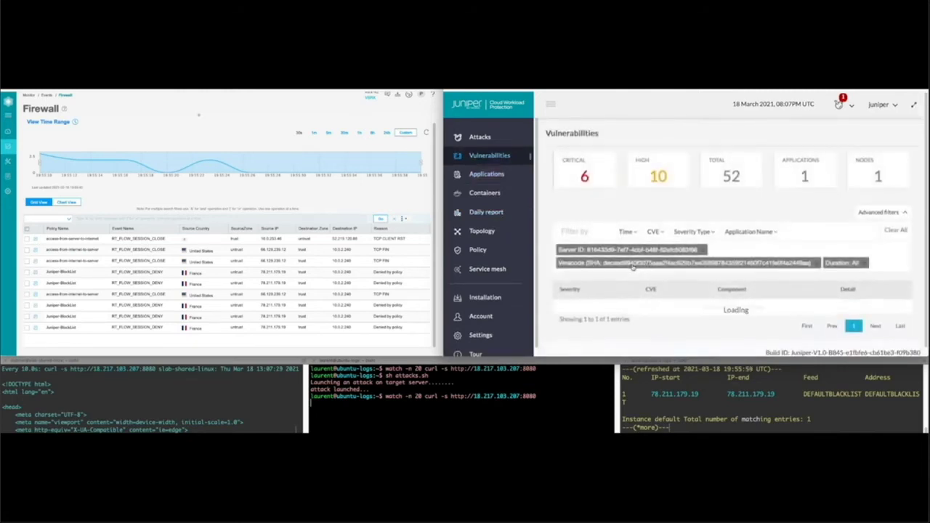
pyautogui.click(850, 310)
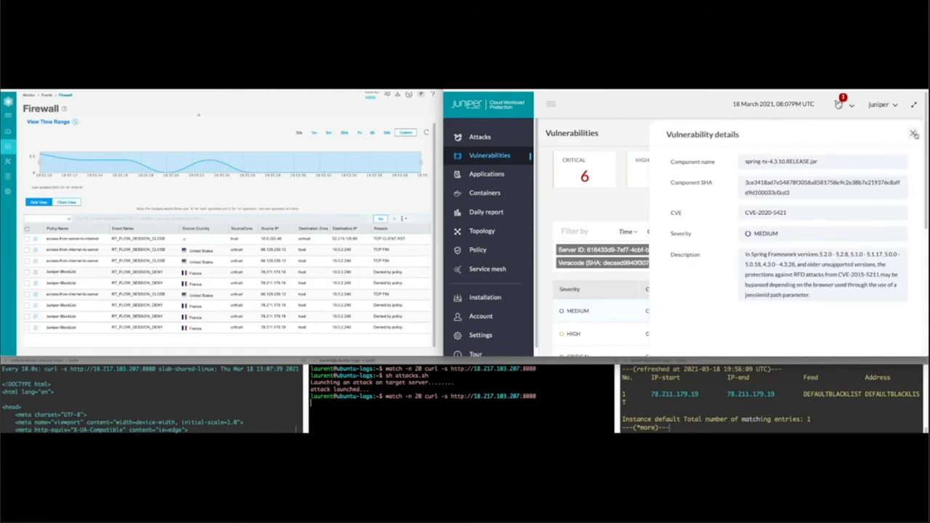
pyautogui.click(913, 134)
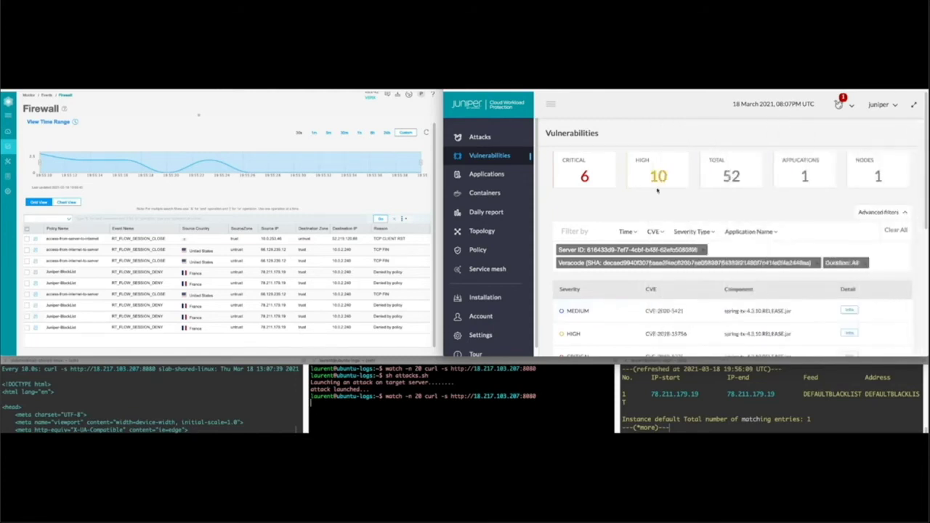
pyautogui.click(494, 194)
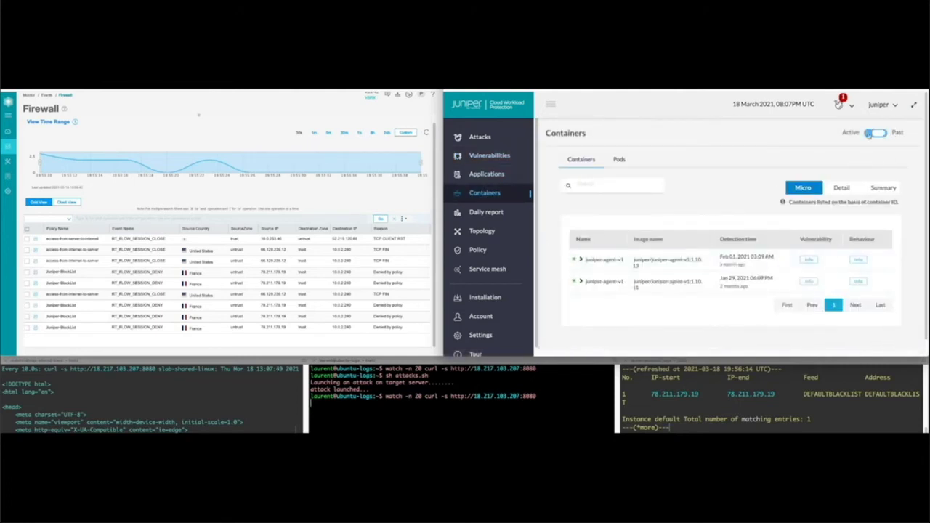
# Inspect a container's ID and vulnerabilities, then show containers in detailed view grouped by registry name.
pyautogui.click(581, 260)
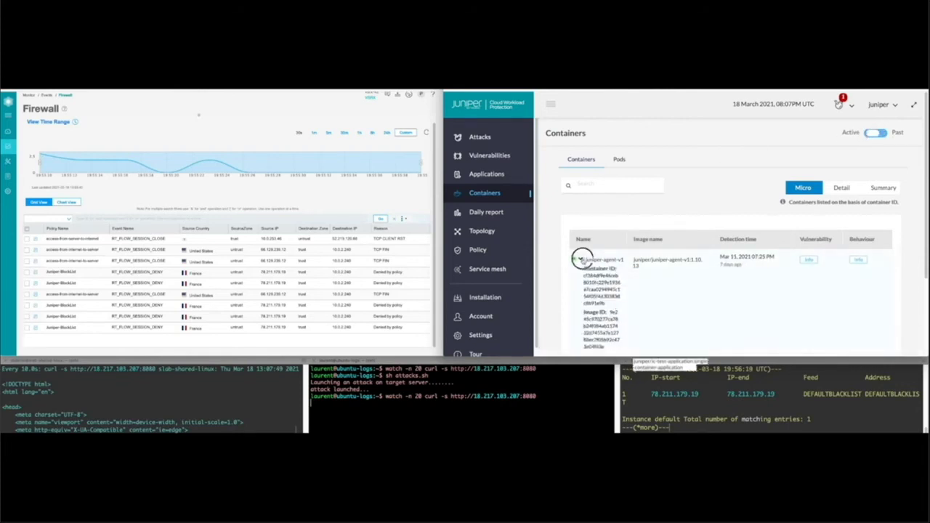
pyautogui.click(581, 260)
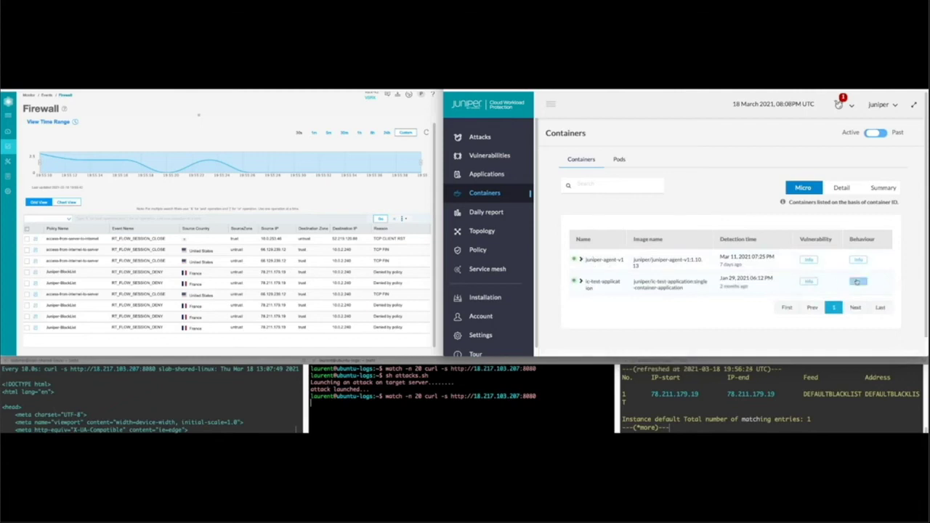
pyautogui.click(809, 281)
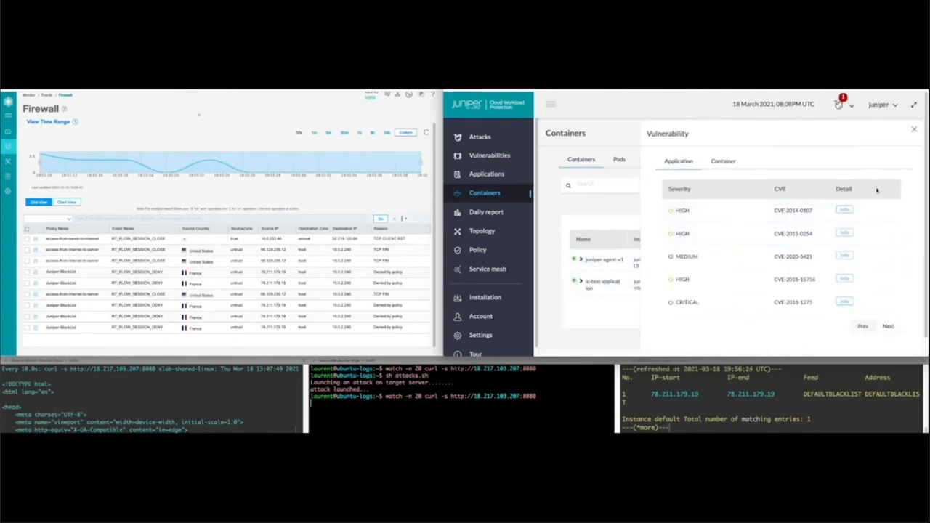
pyautogui.click(915, 131)
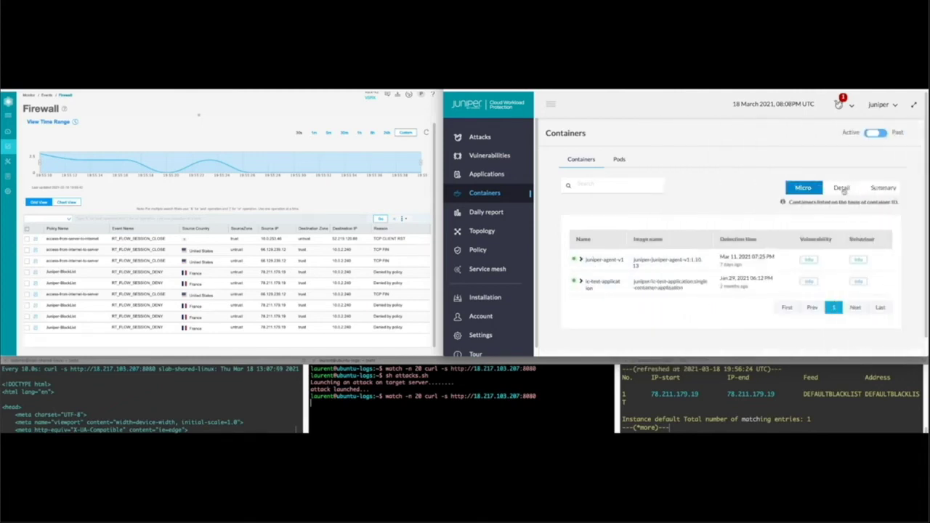
pyautogui.click(843, 190)
pyautogui.click(877, 192)
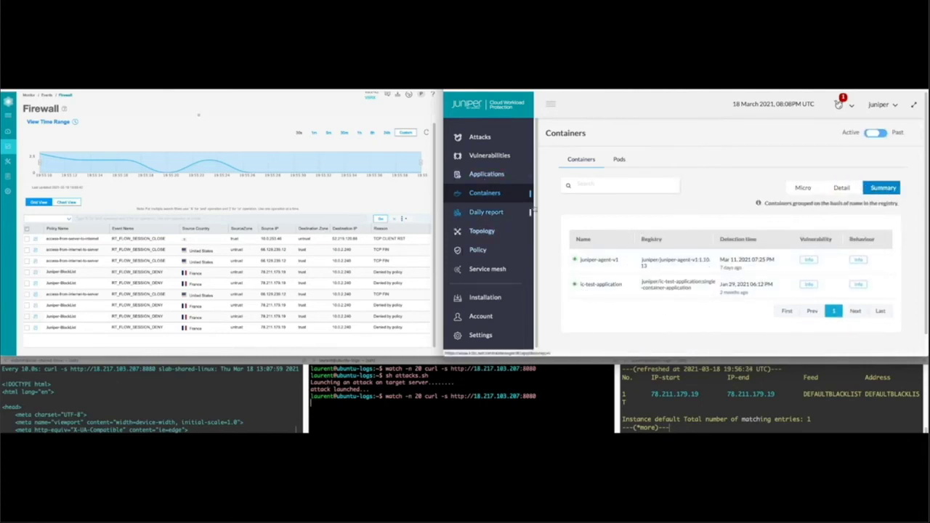
# Scroll through the Daily report showing 36 attacks and 388 events, then expand the settings section.
pyautogui.click(486, 213)
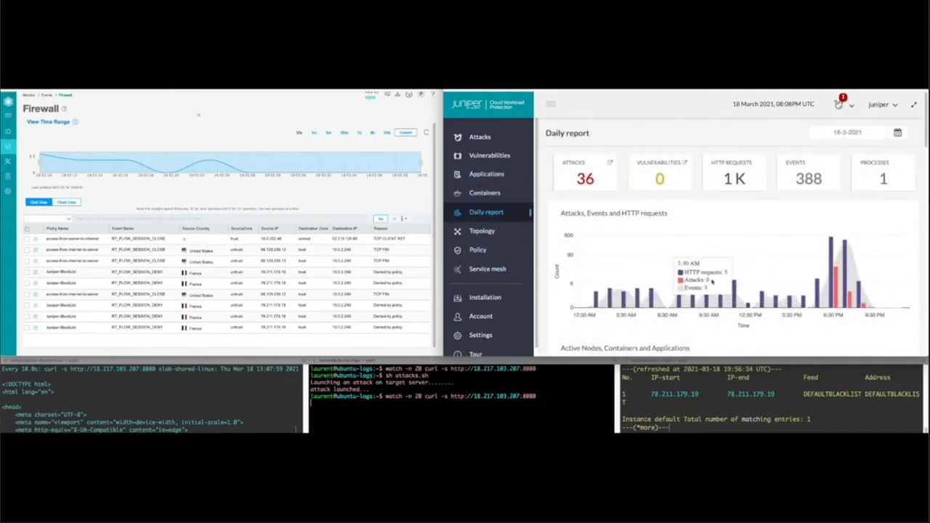
pyautogui.scroll(-1, 763, 290)
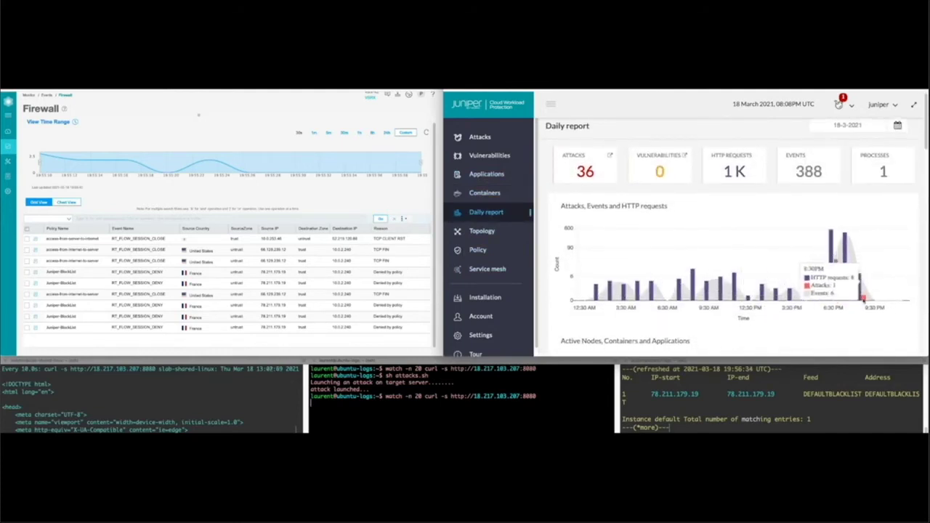
pyautogui.scroll(-10, 872, 283)
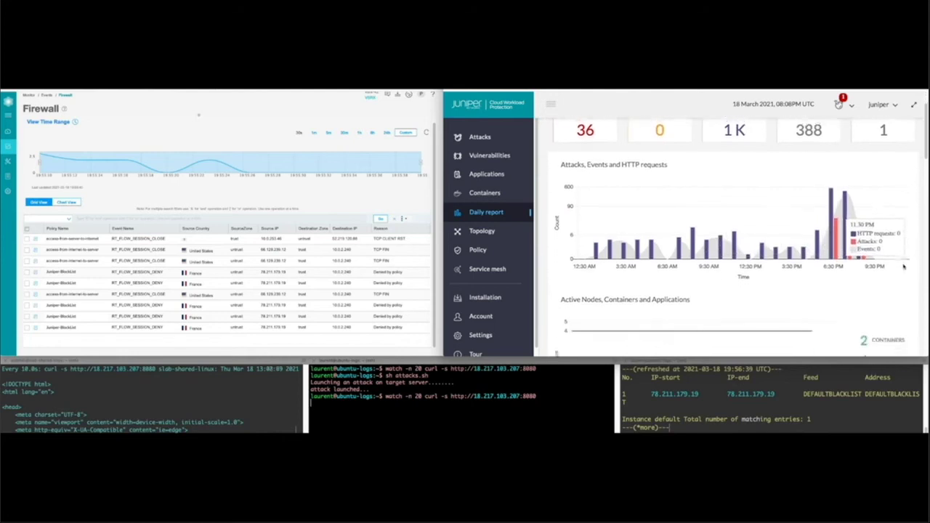
pyautogui.scroll(3, 903, 268)
pyautogui.scroll(-1, 903, 268)
pyautogui.scroll(-8, 903, 268)
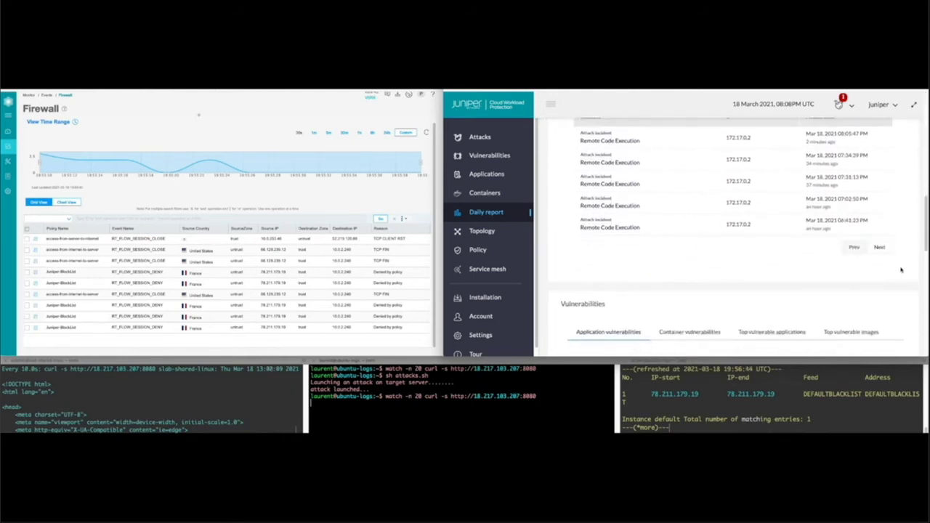
pyautogui.scroll(-5, 901, 271)
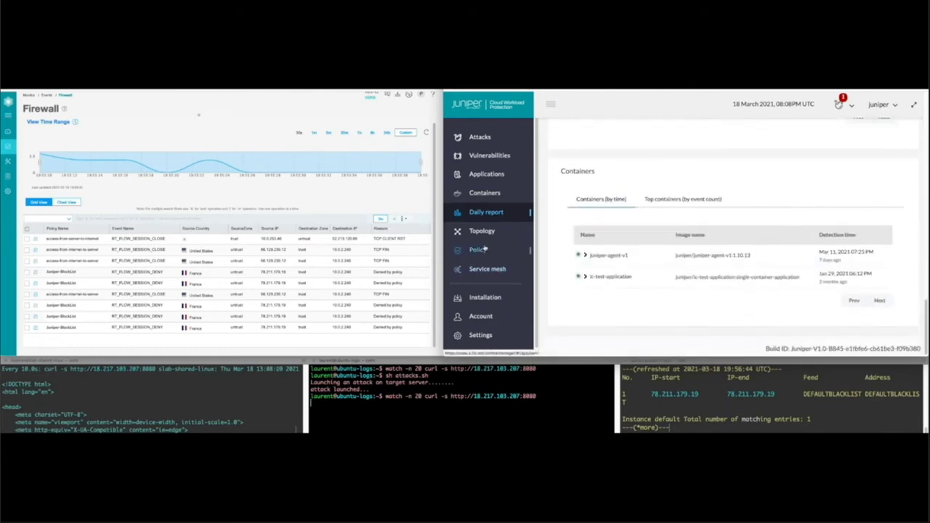
pyautogui.scroll(-1, 485, 253)
pyautogui.click(485, 327)
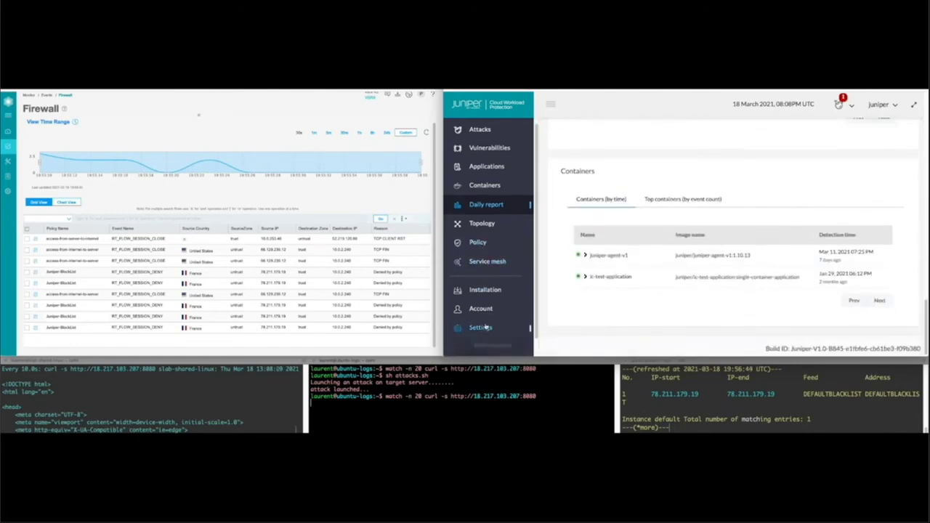
pyautogui.scroll(-2, 487, 328)
# Show 78.211.179.19 in the vSRX DEFAULTBLACKLIST blocked list, then refresh the J-Web firewall event log.
pyautogui.click(491, 331)
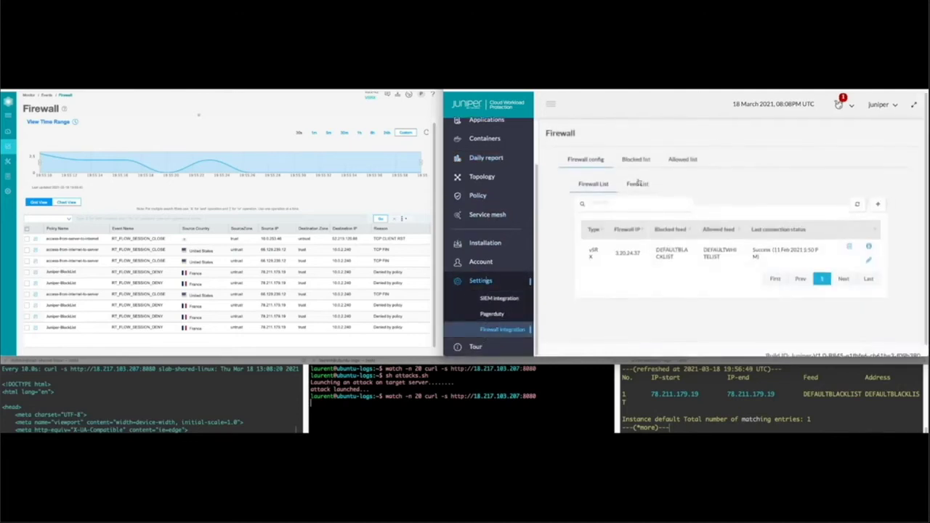
pyautogui.click(637, 162)
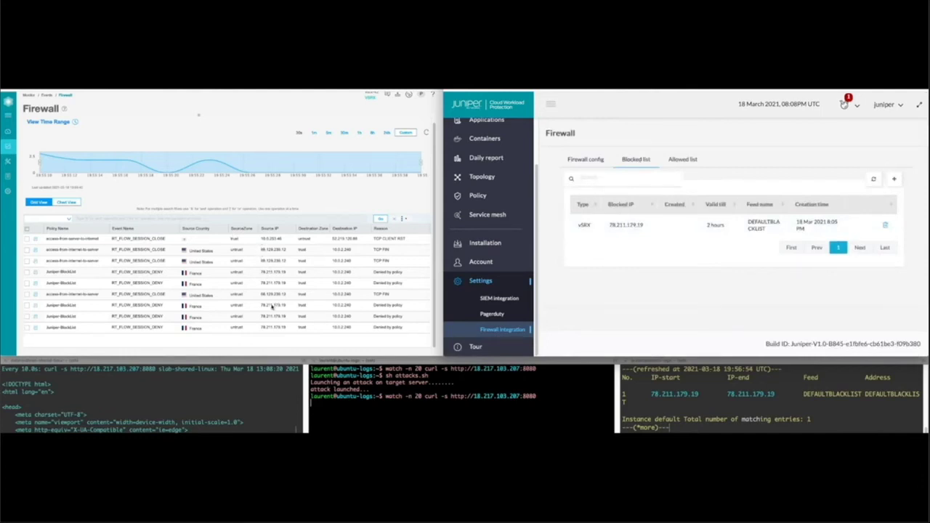
pyautogui.click(426, 133)
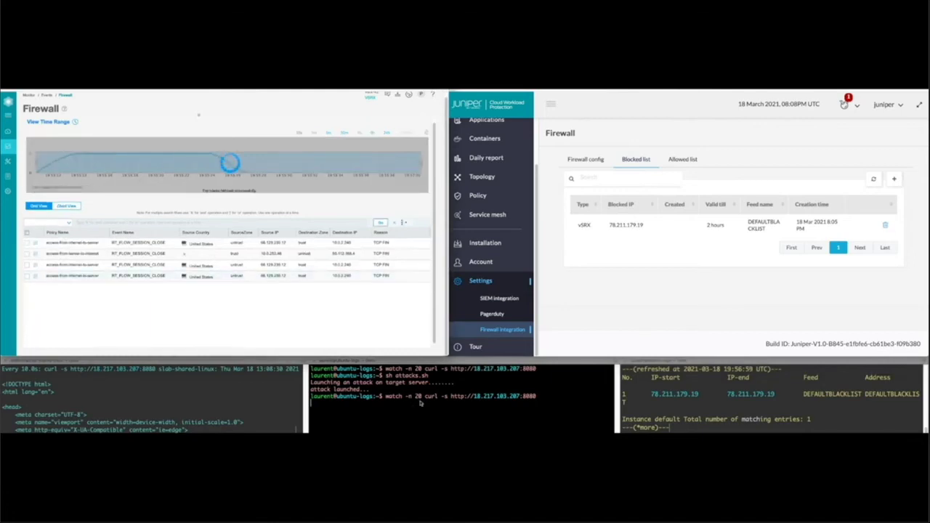
pyautogui.click(424, 401)
pyautogui.click(356, 327)
pyautogui.click(425, 134)
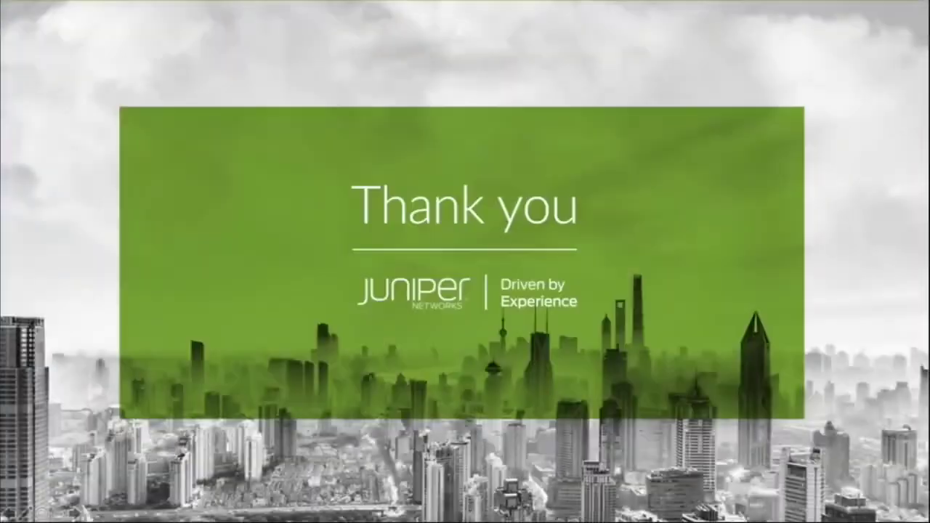